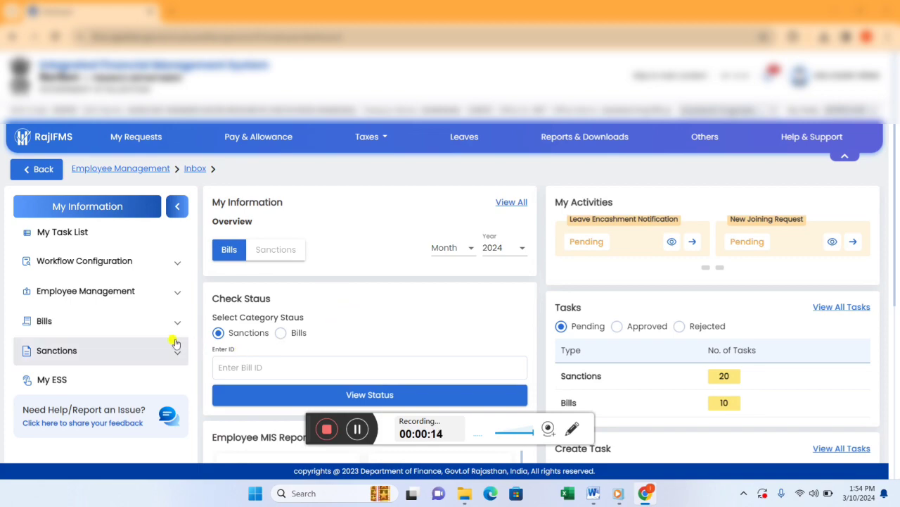
# - Open the employee list for modifying personal details under Employee Management and go to its second page
pyautogui.click(149, 293)
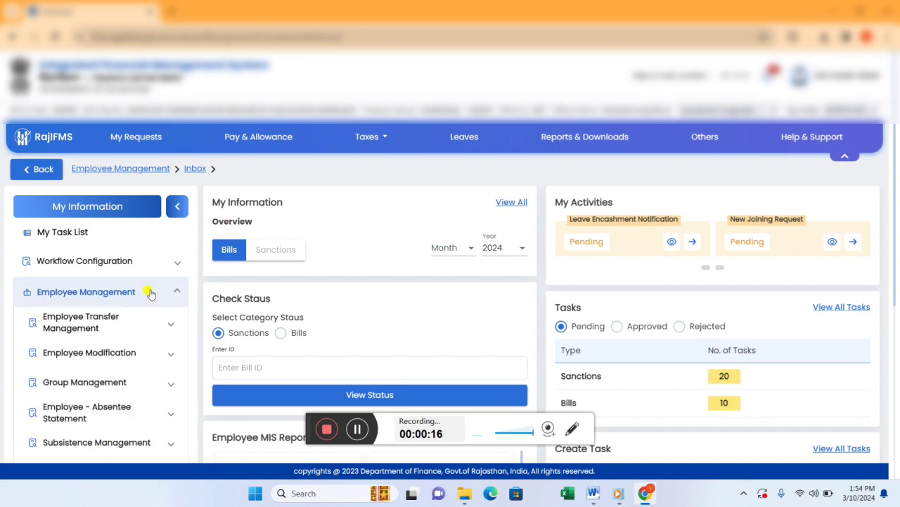
pyautogui.click(133, 353)
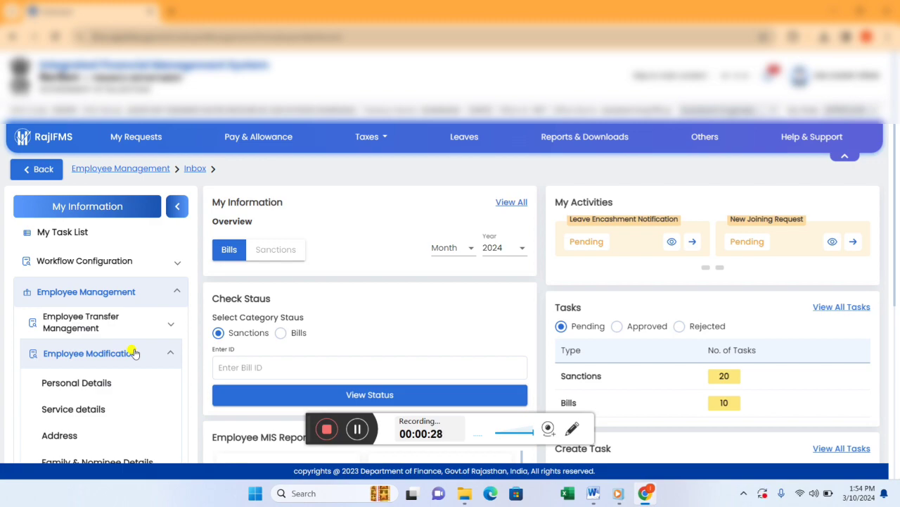
pyautogui.click(357, 429)
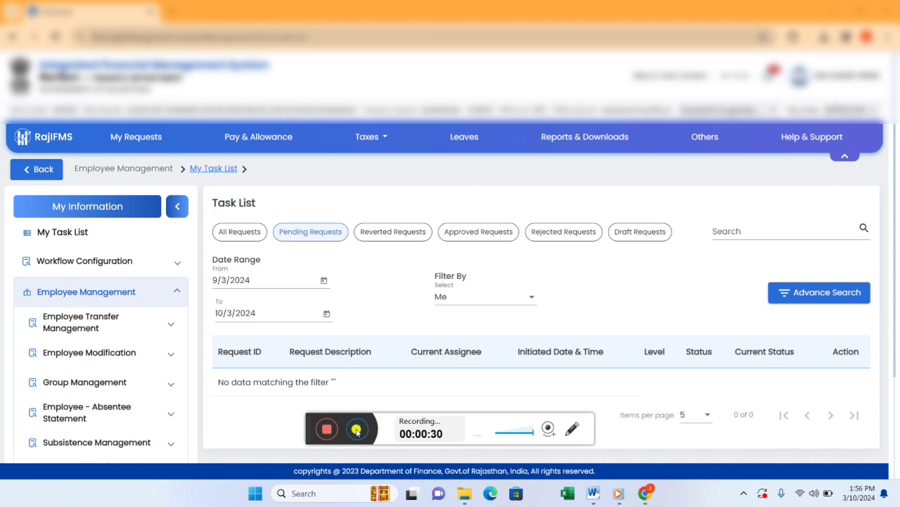
pyautogui.click(111, 357)
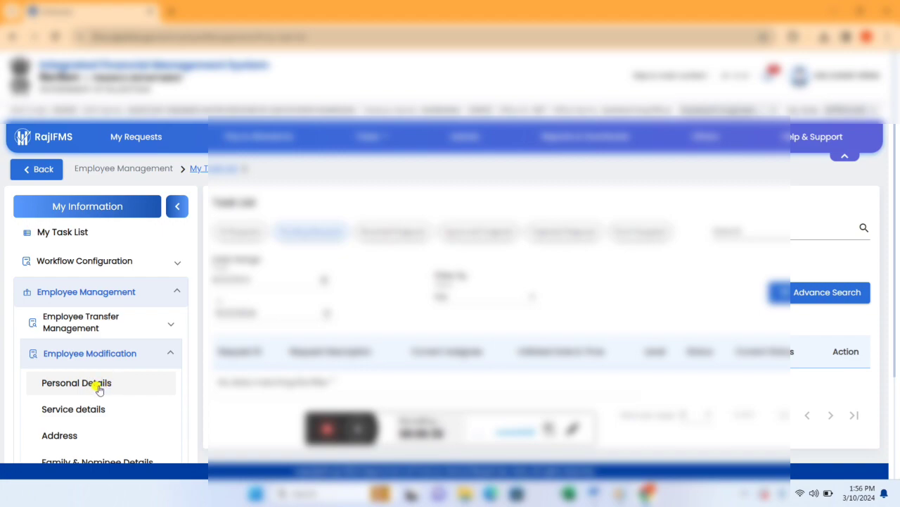
pyautogui.click(99, 389)
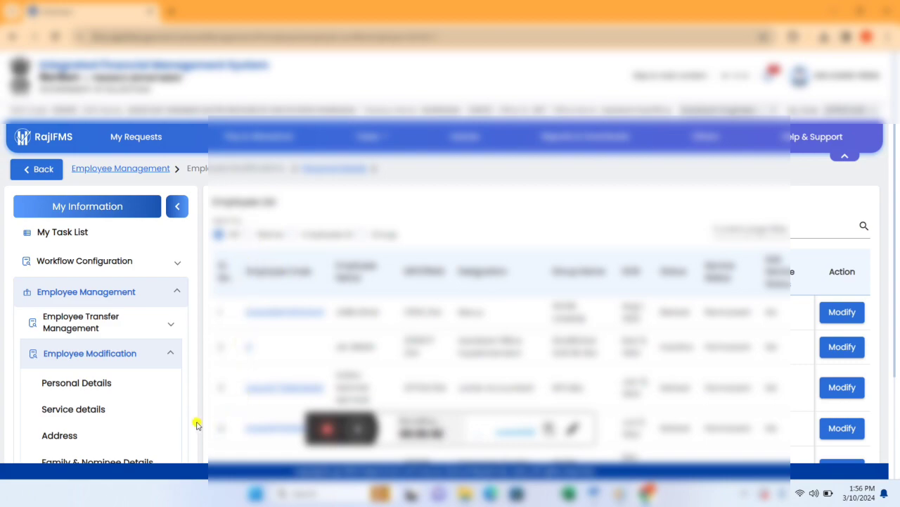
pyautogui.scroll(-1, 195, 423)
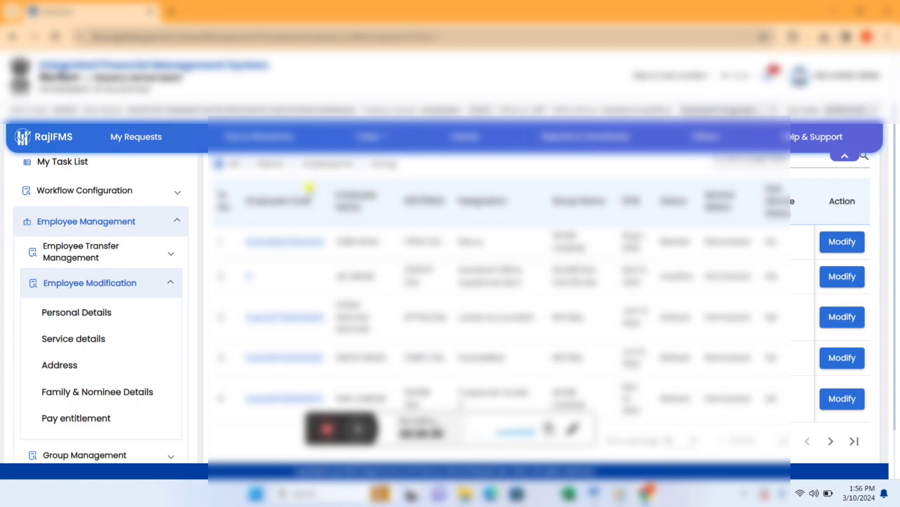
pyautogui.click(831, 442)
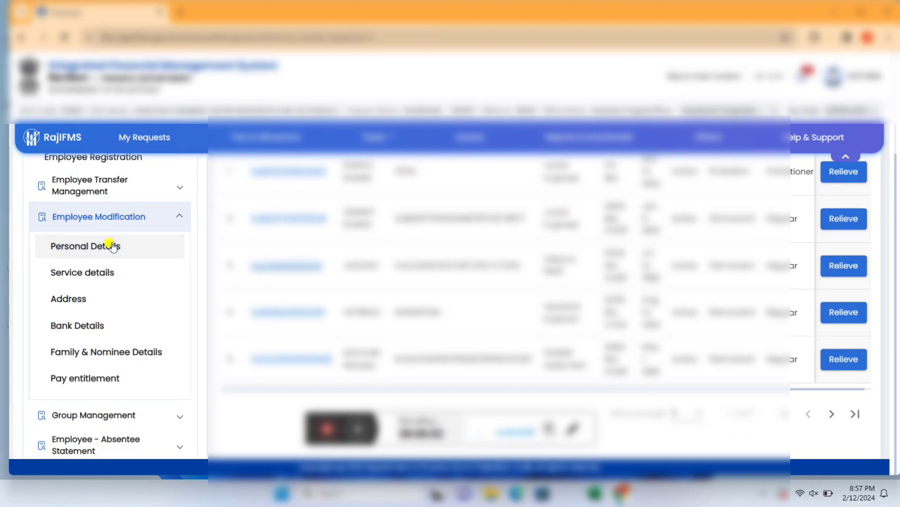
# - Open the Personal Details modification form and review the employee's personal fields down to the documents section
pyautogui.click(111, 244)
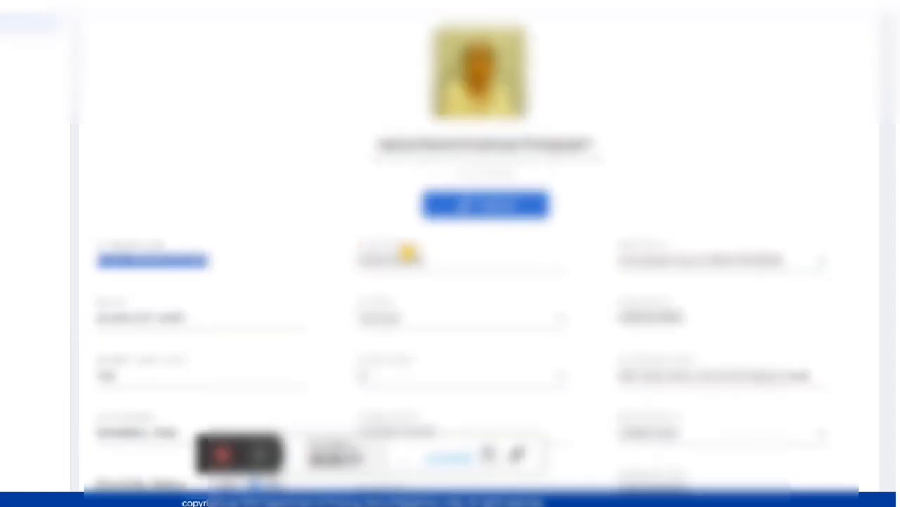
pyautogui.doubleClick(416, 255)
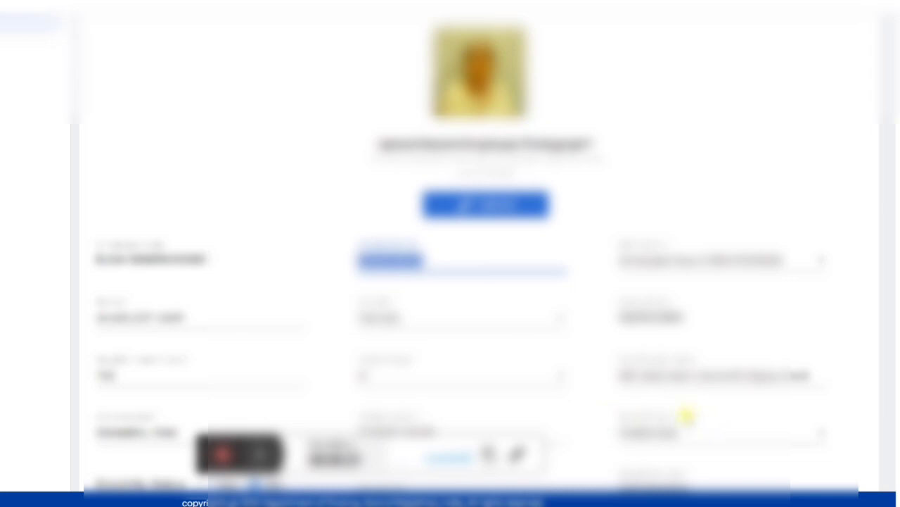
pyautogui.scroll(-10, 312, 431)
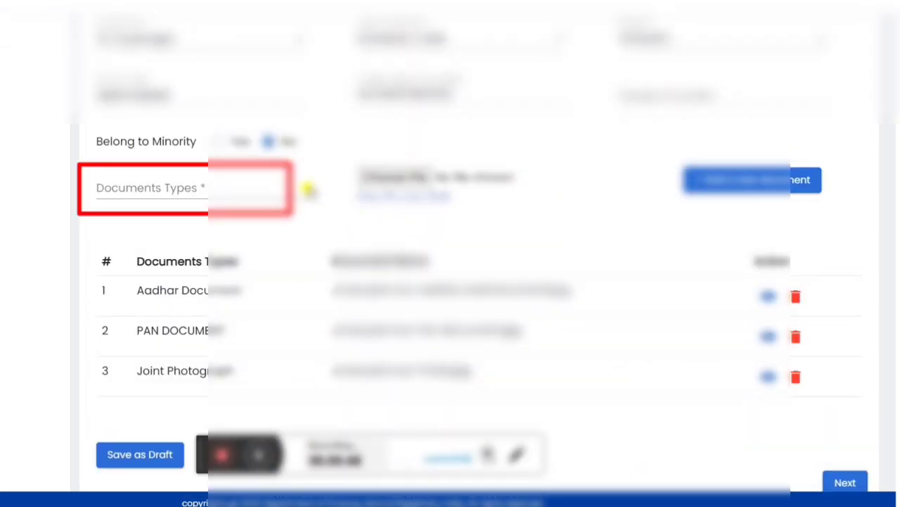
# - Review the document types available for upload in the personal details form without choosing one
pyautogui.click(307, 189)
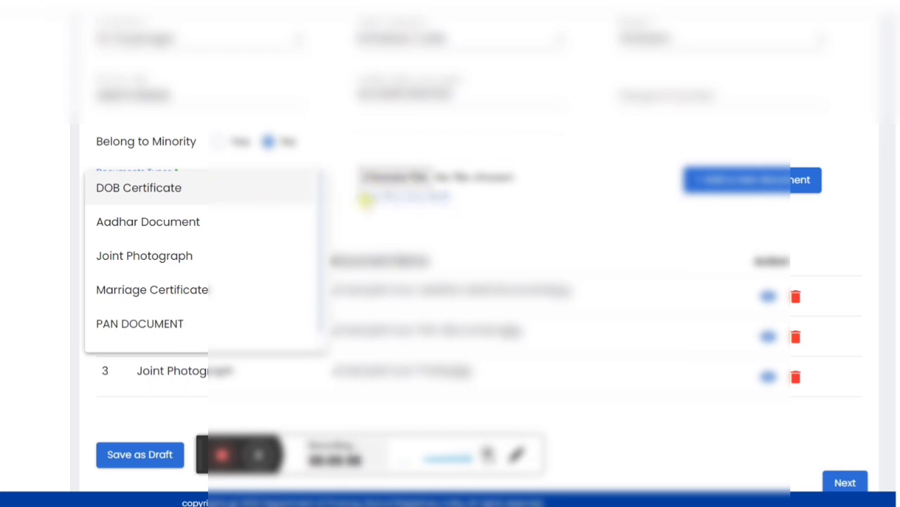
pyautogui.click(430, 205)
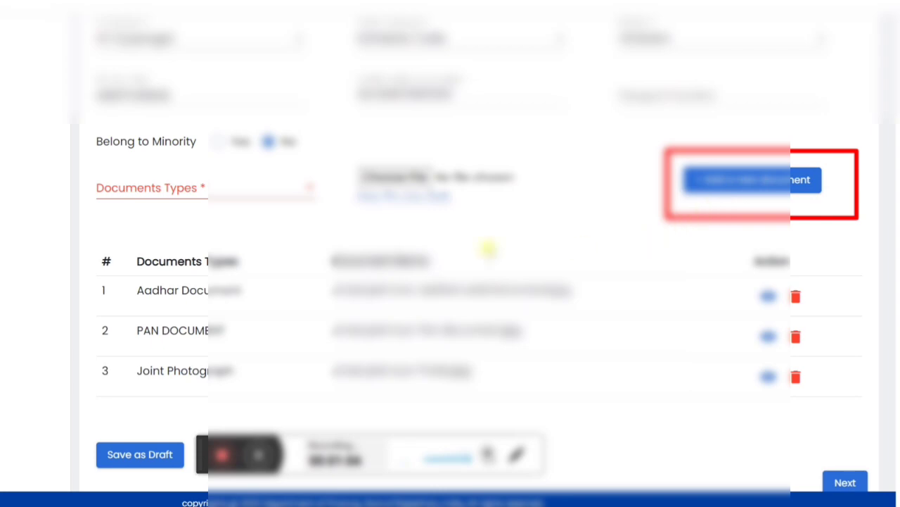
pyautogui.click(305, 187)
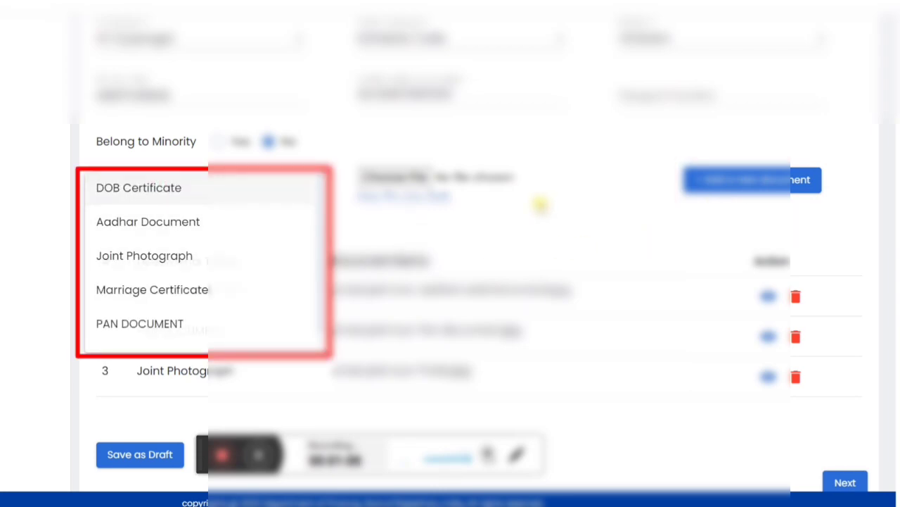
pyautogui.click(556, 204)
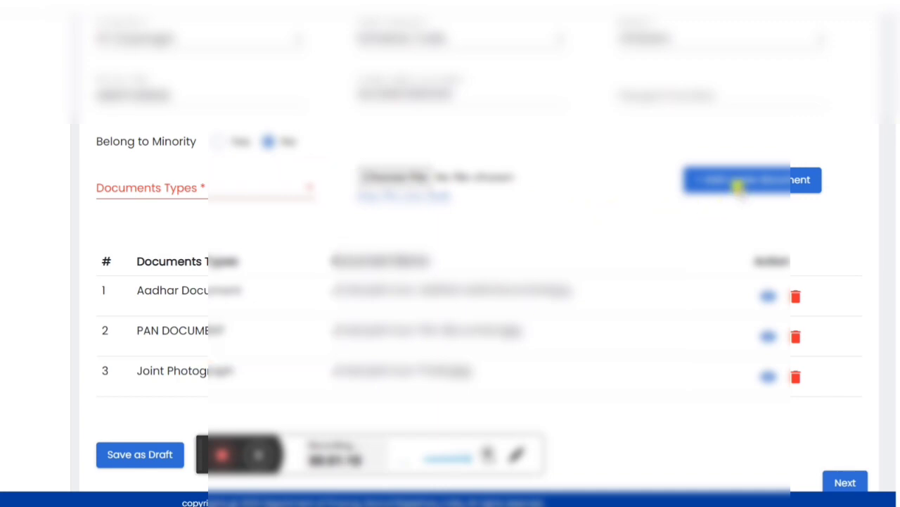
# - Open the Service details modification and review the service fields, the attached documents and the available document types
pyautogui.scroll(-1, 672, 370)
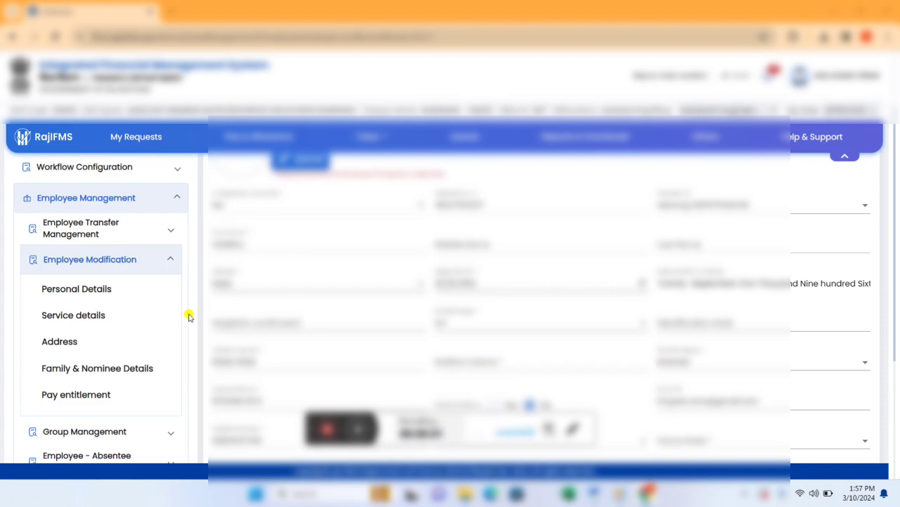
pyautogui.click(101, 315)
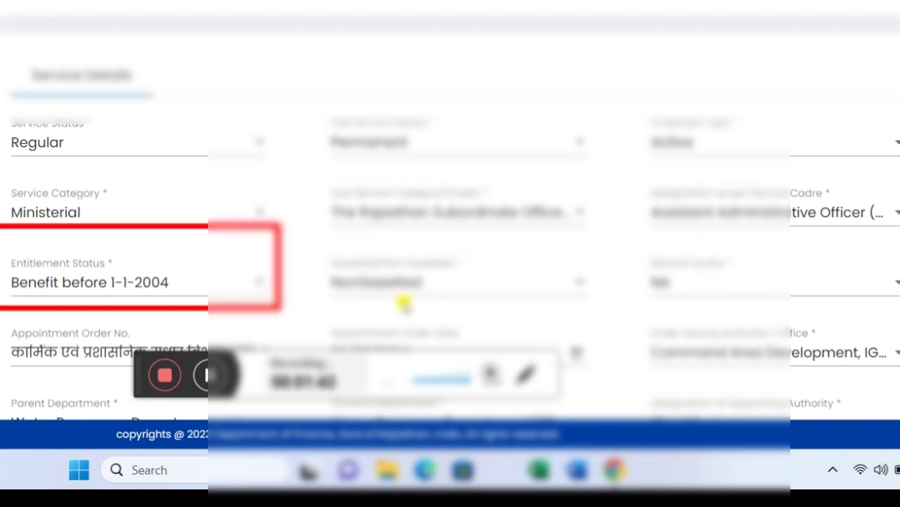
pyautogui.scroll(-8, 211, 375)
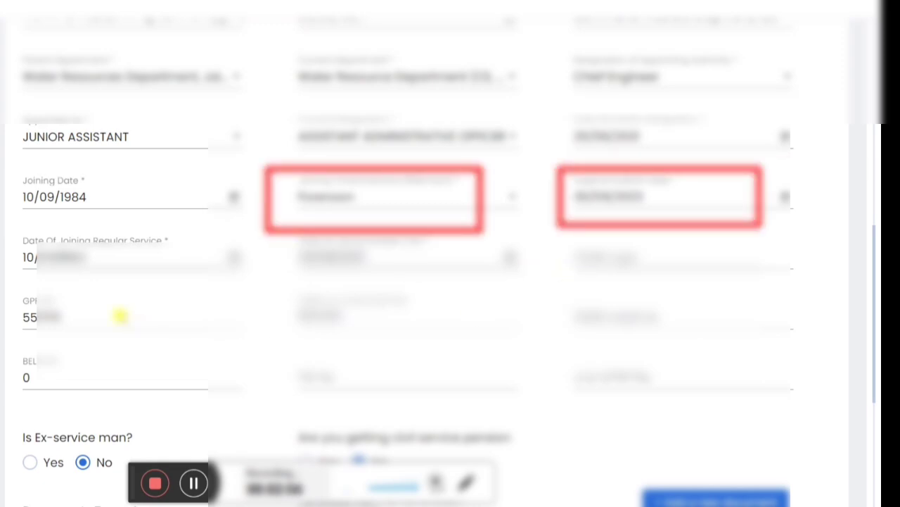
pyautogui.scroll(-5, 211, 450)
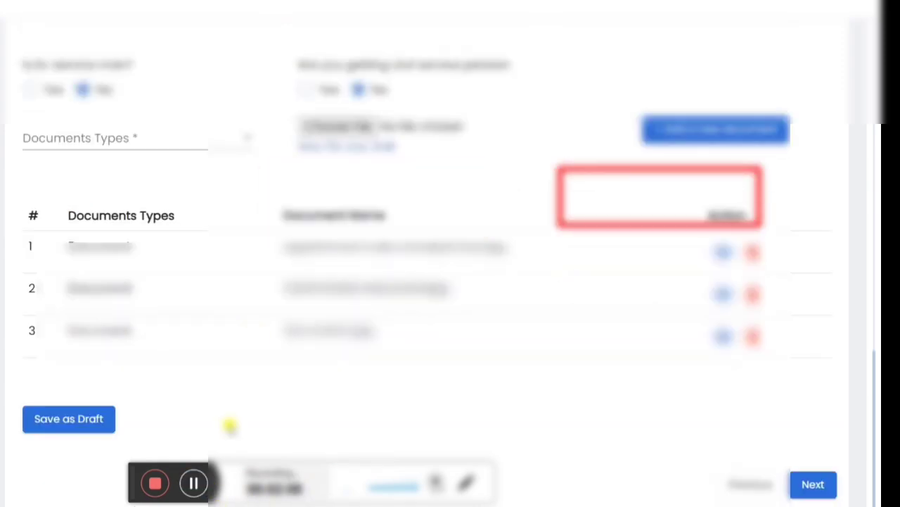
pyautogui.click(271, 130)
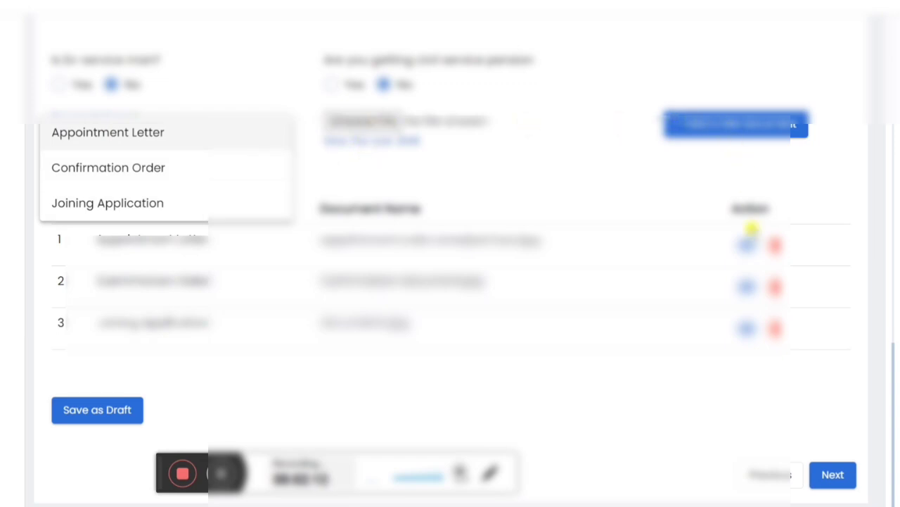
pyautogui.click(615, 380)
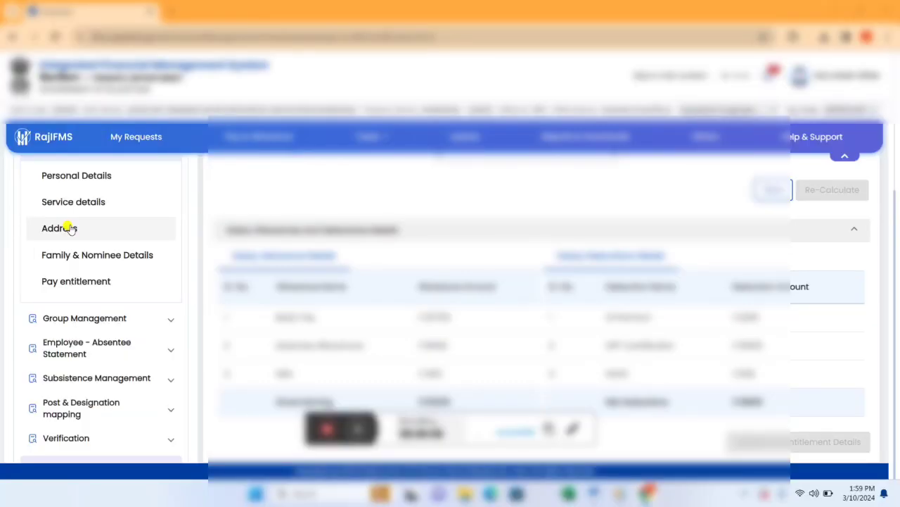
# - Open the Address modification and review the employee's permanent and current address sections
pyautogui.click(69, 229)
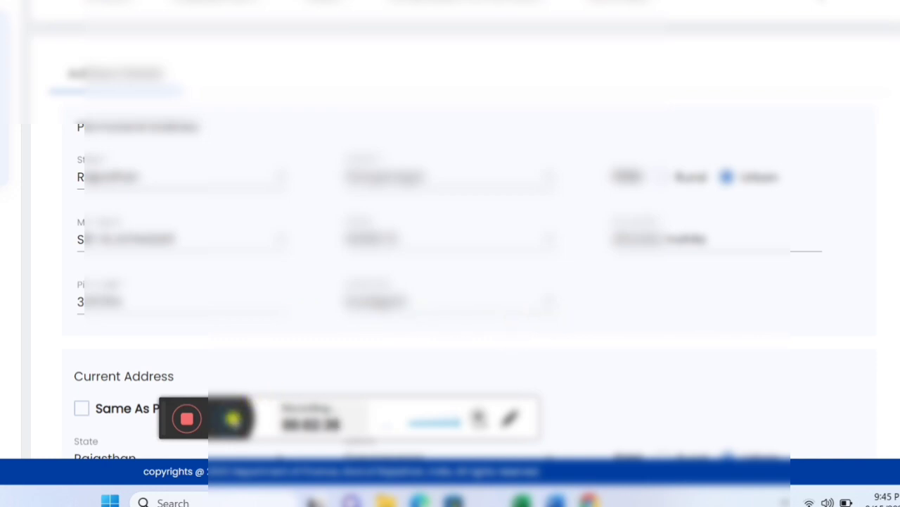
pyautogui.scroll(-2, 233, 418)
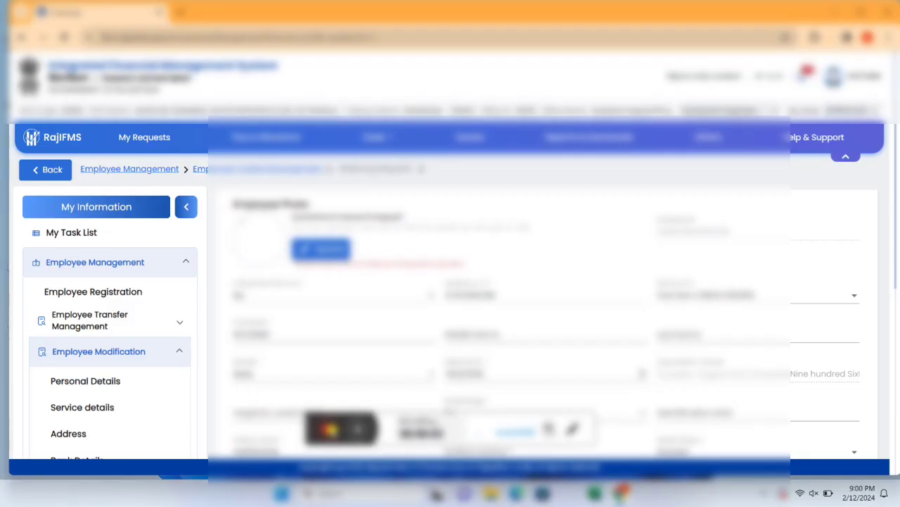
# - Open Family & Nominee Details and review the family member fields and the relationship options
pyautogui.scroll(-2, 450, 303)
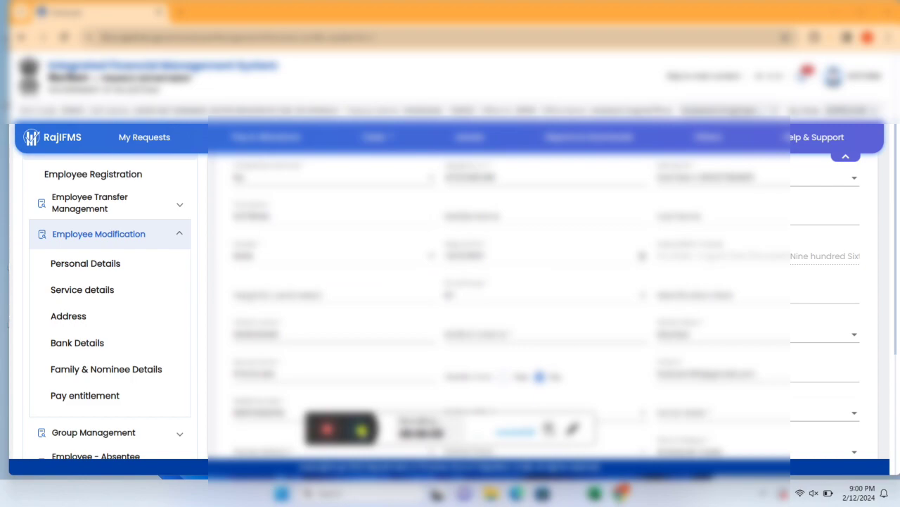
pyautogui.click(121, 375)
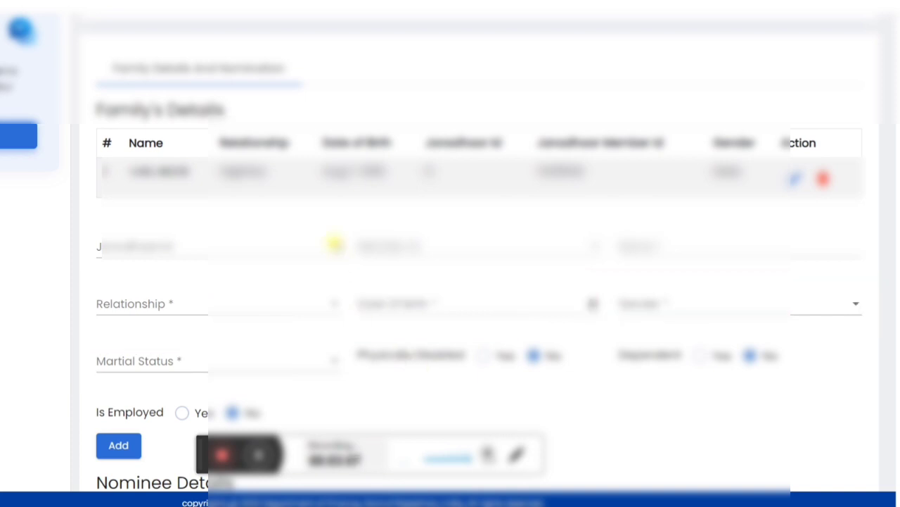
pyautogui.click(330, 303)
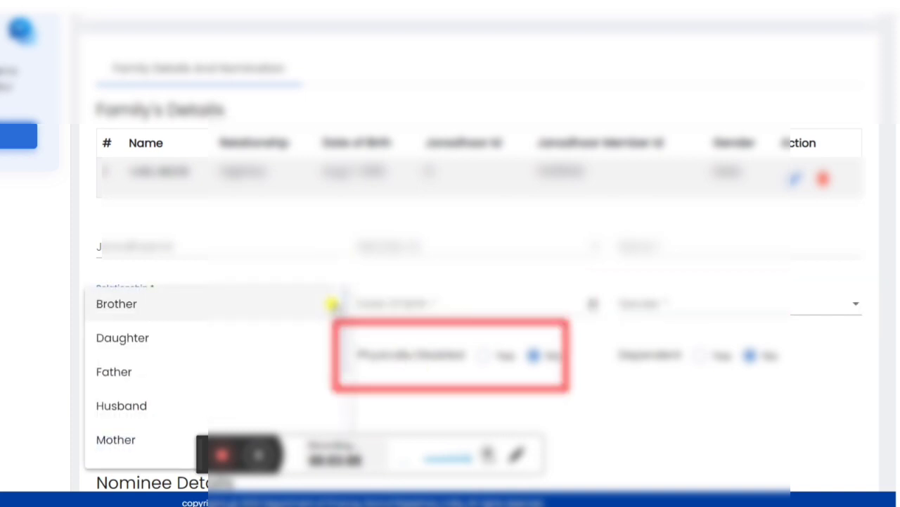
pyautogui.click(484, 405)
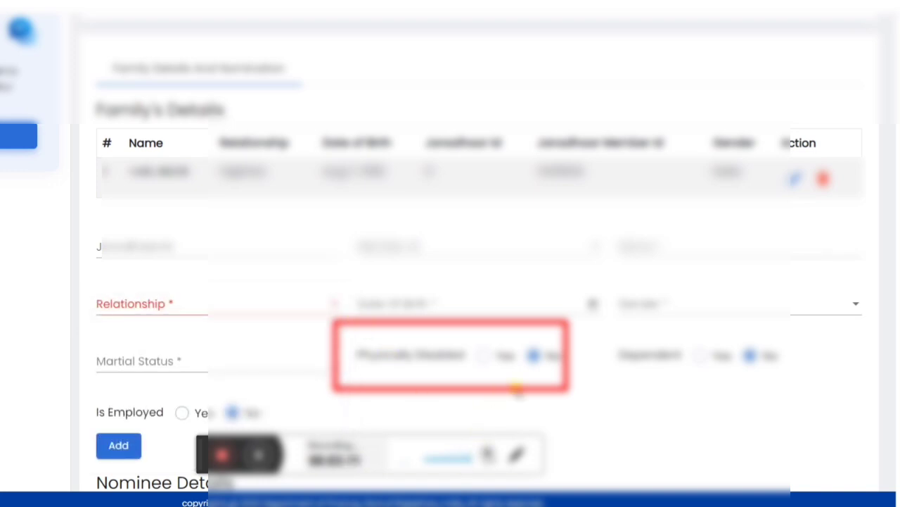
# - Review the Nominee Details table and the schemes available for adding a nominee
pyautogui.scroll(-5, 552, 412)
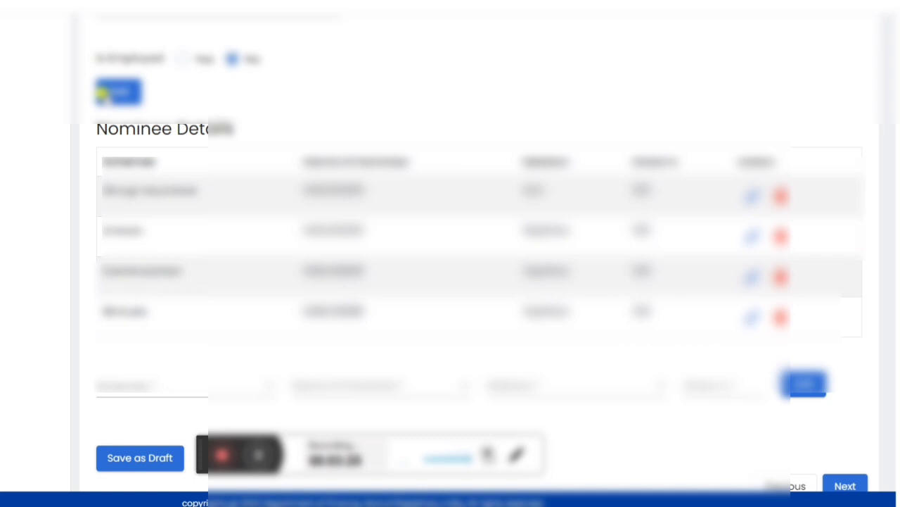
pyautogui.scroll(-1, 258, 461)
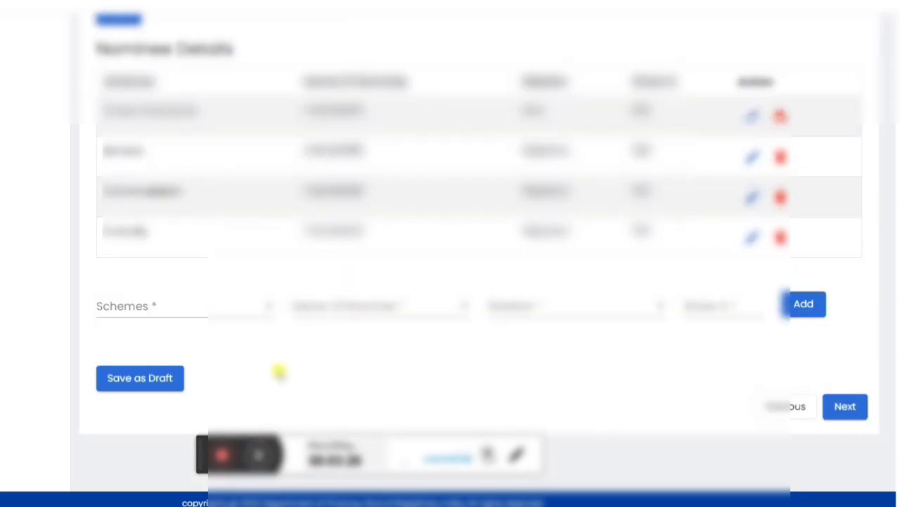
pyautogui.click(260, 303)
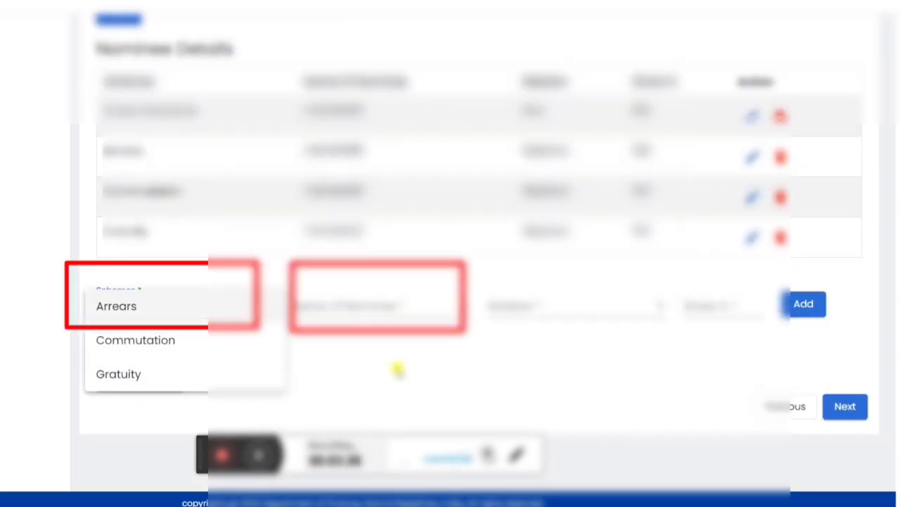
pyautogui.click(444, 316)
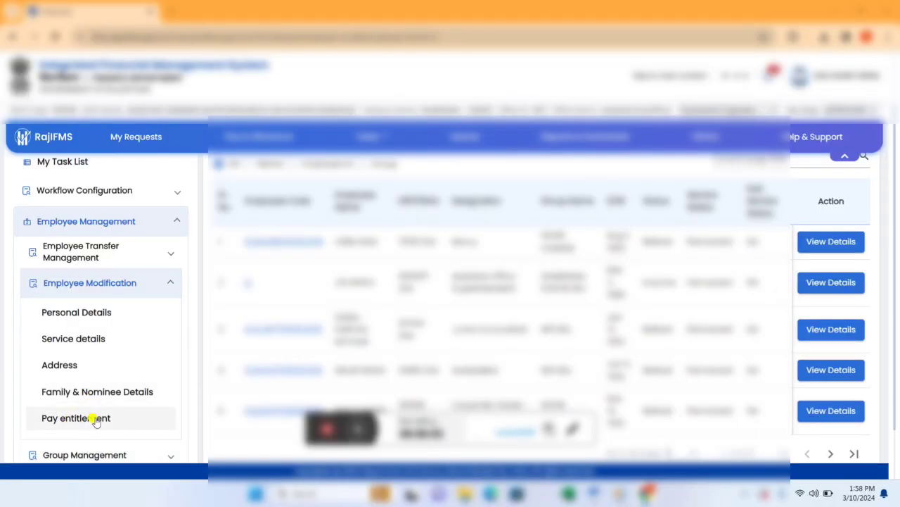
# - Open the pay entitlement of the second employee on the list's second page and review the salary allowances and deductions
pyautogui.click(97, 417)
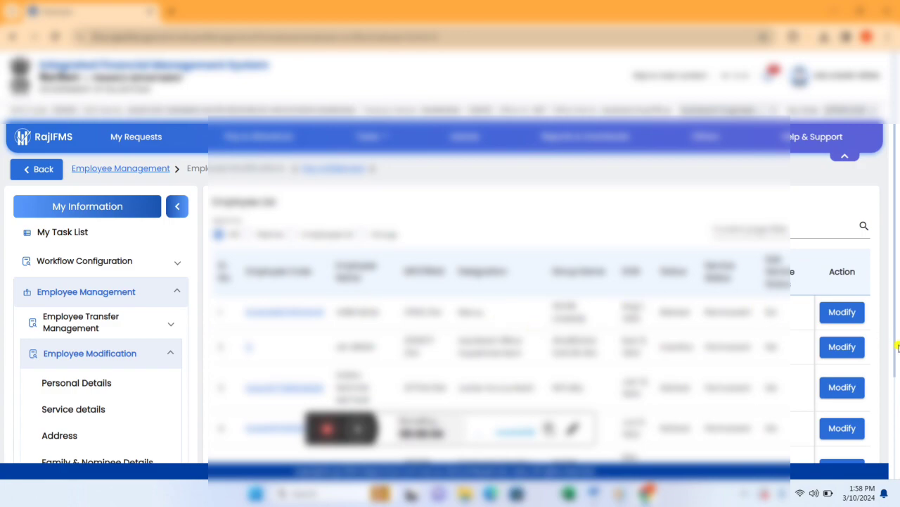
pyautogui.scroll(-3, 898, 432)
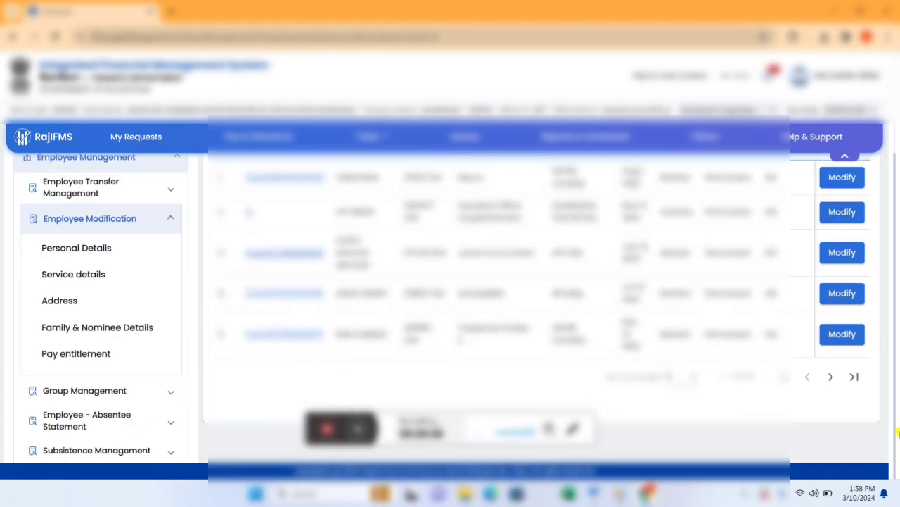
pyautogui.click(833, 377)
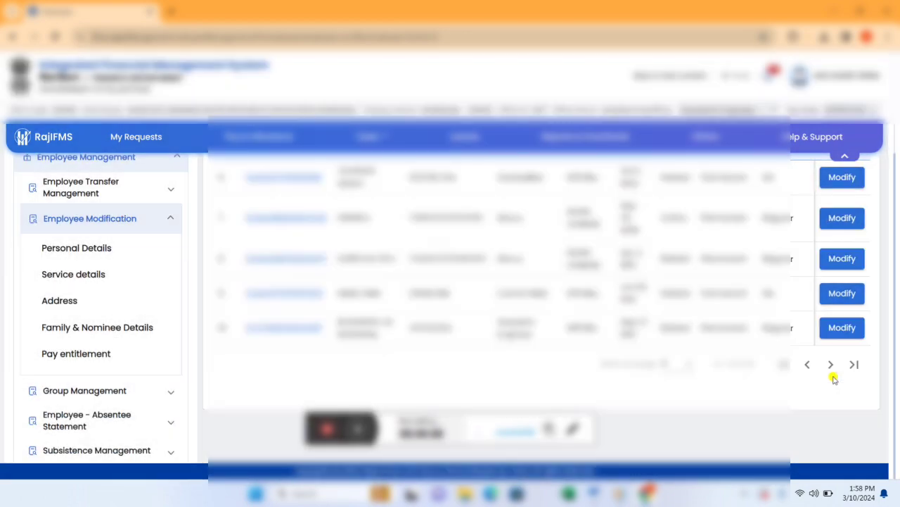
pyautogui.click(843, 221)
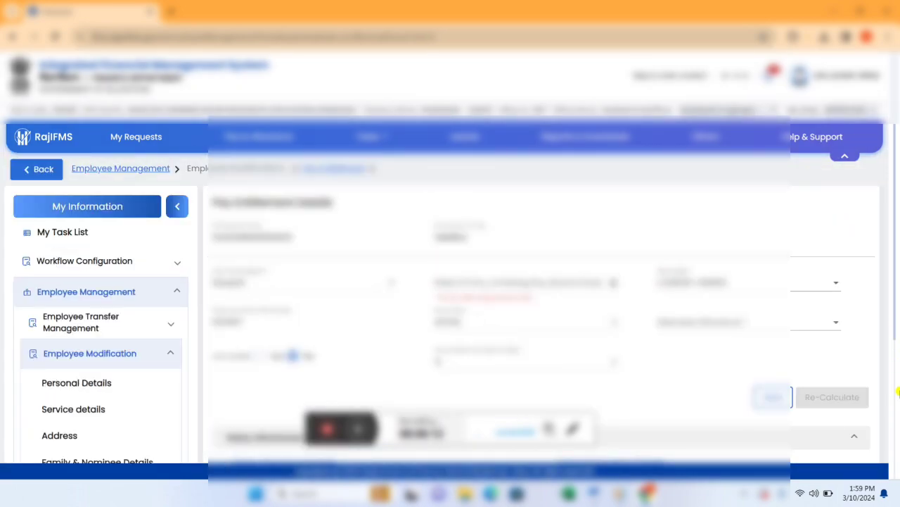
pyautogui.scroll(-3, 897, 456)
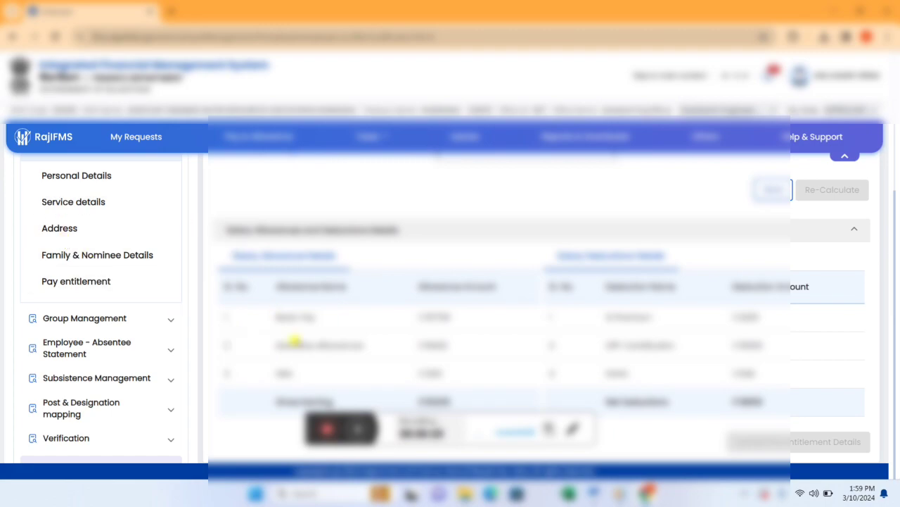
# - Open the address details of the second employee on the Address list's second page and review the permanent and current address sections
pyautogui.click(71, 229)
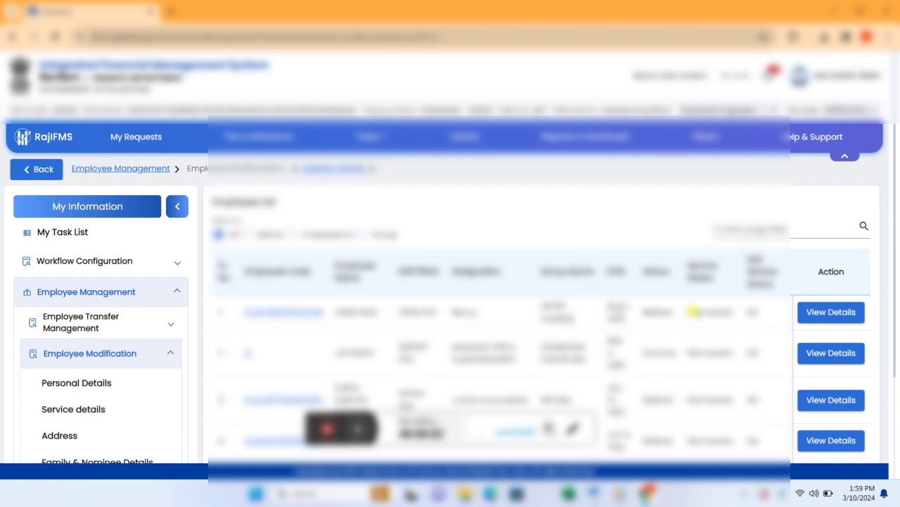
pyautogui.scroll(-2, 892, 415)
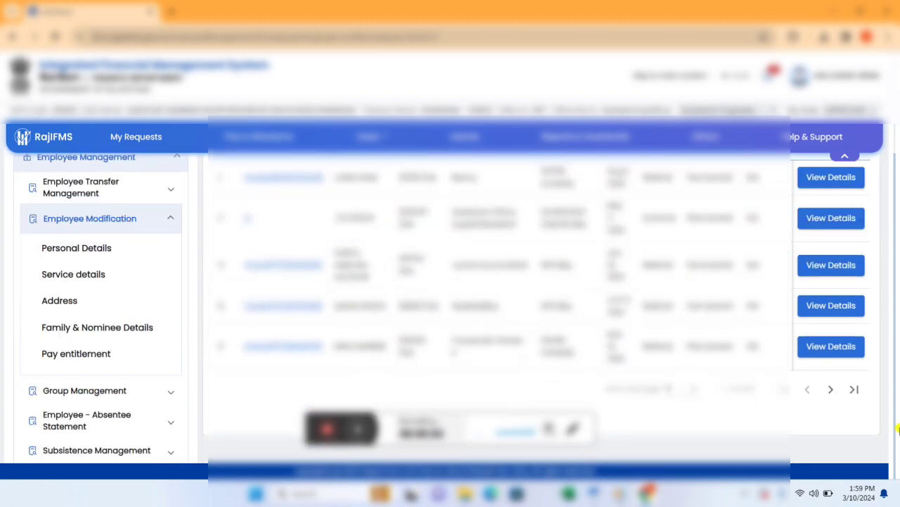
pyautogui.click(831, 389)
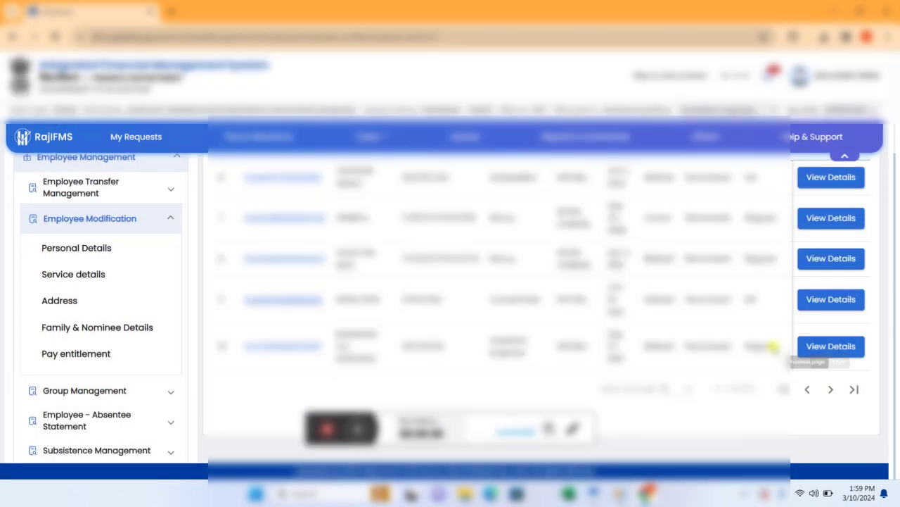
pyautogui.click(816, 216)
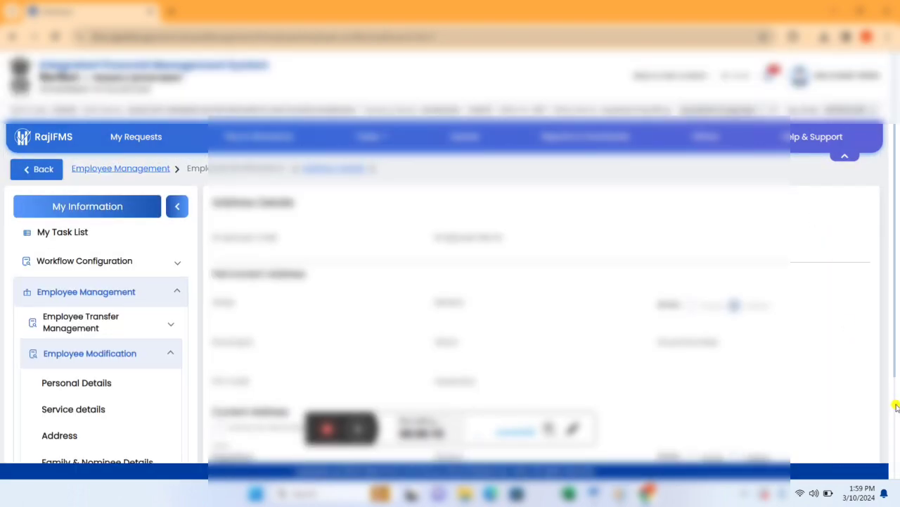
pyautogui.scroll(-2, 896, 408)
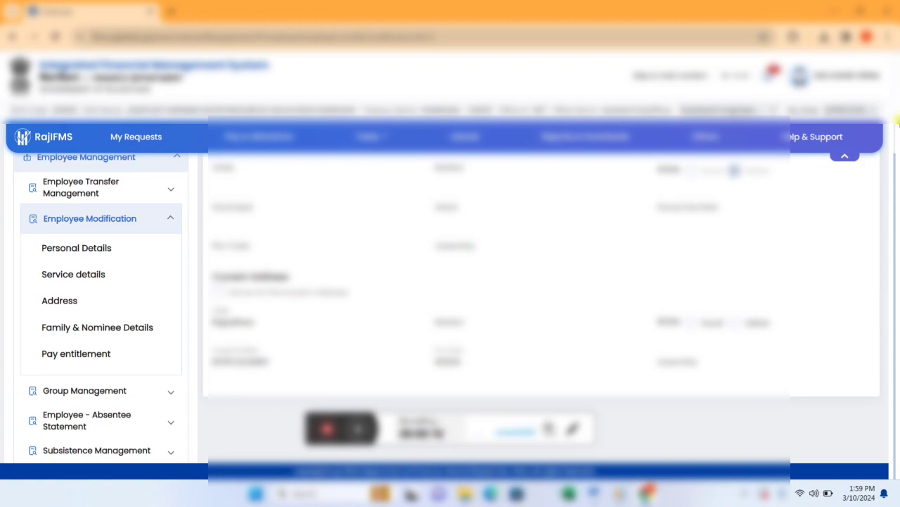
pyautogui.scroll(2, 898, 120)
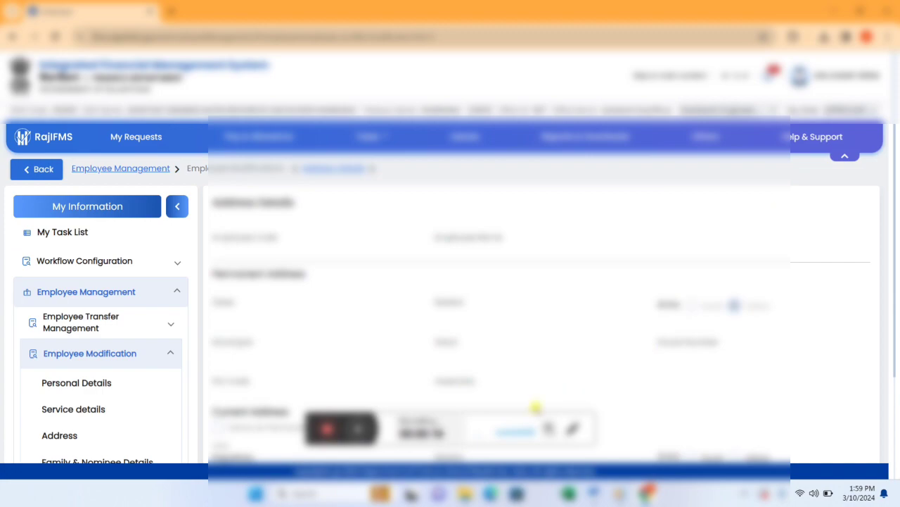